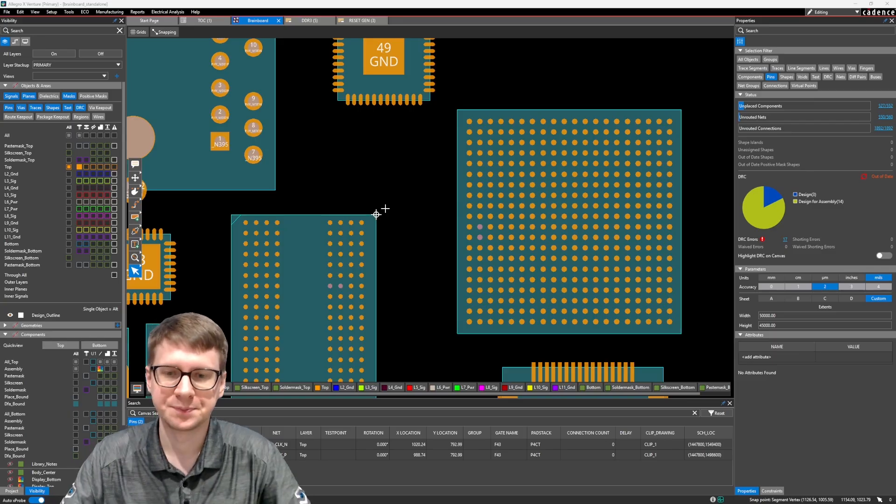
Try to route a trace from the DDR_CLK_N pin G10 with Add Connect.
scroll(350, 289, up, 5)
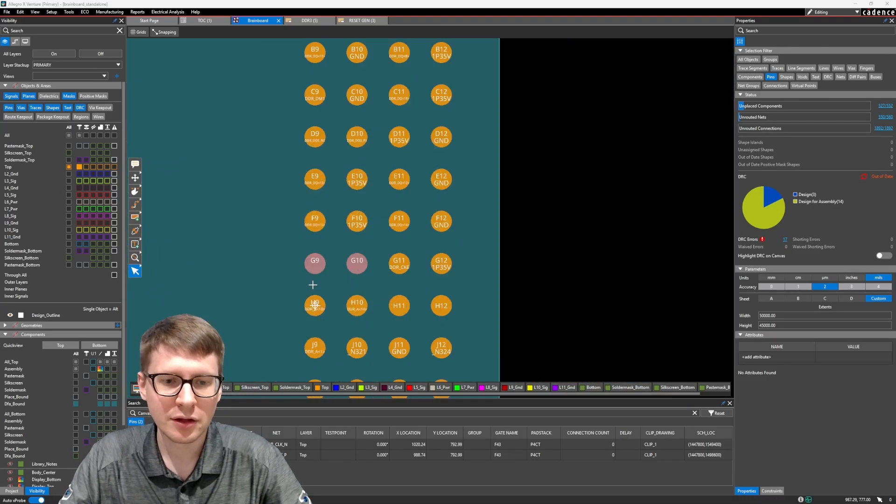
scroll(326, 282, up, 2)
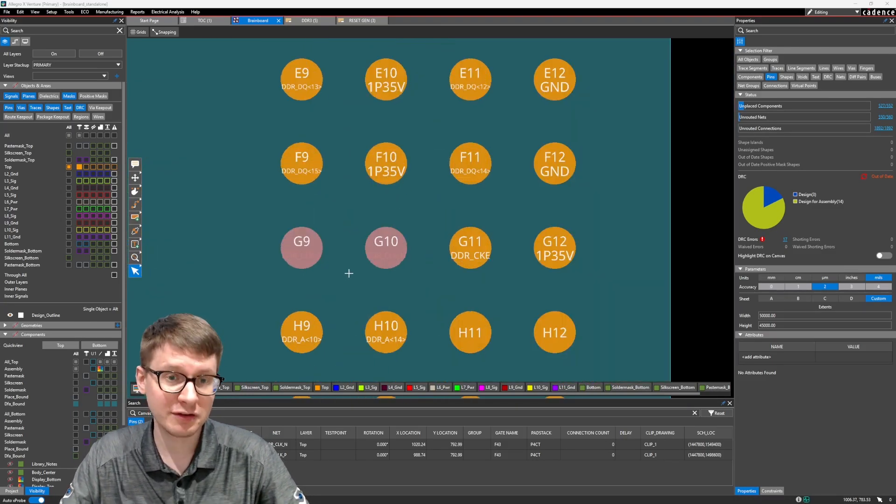
key(F3)
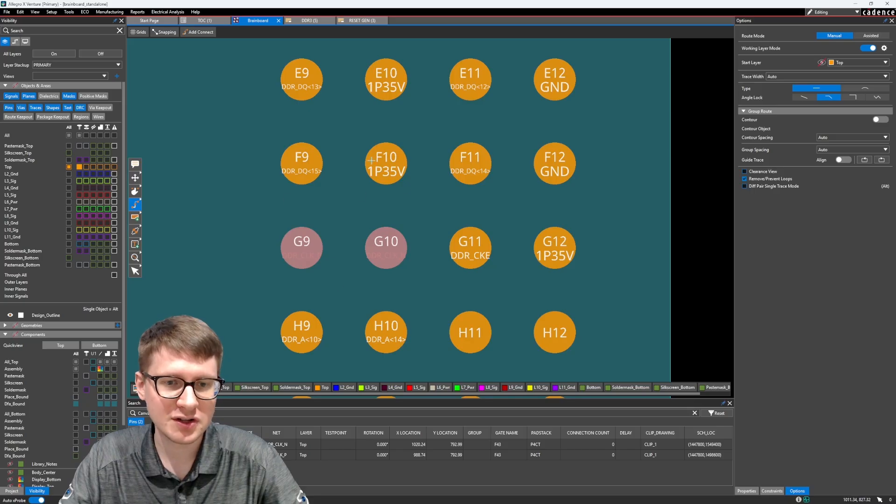
click(385, 247)
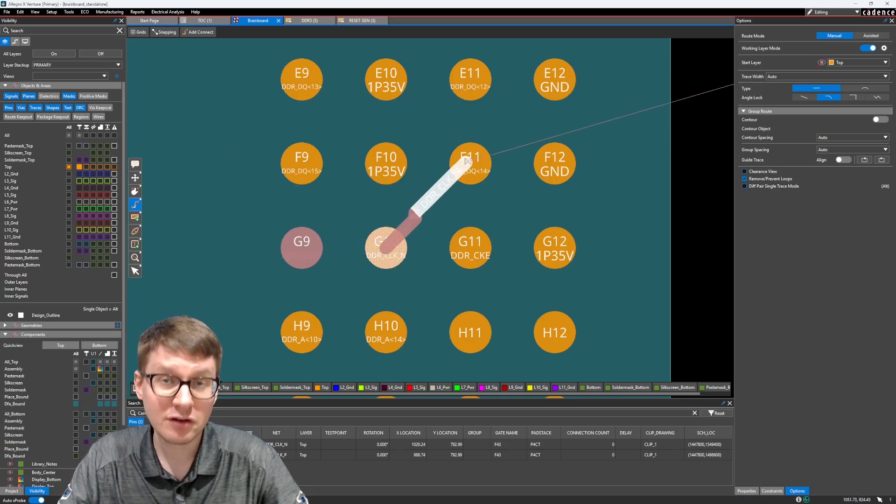
scroll(399, 203, down, 4)
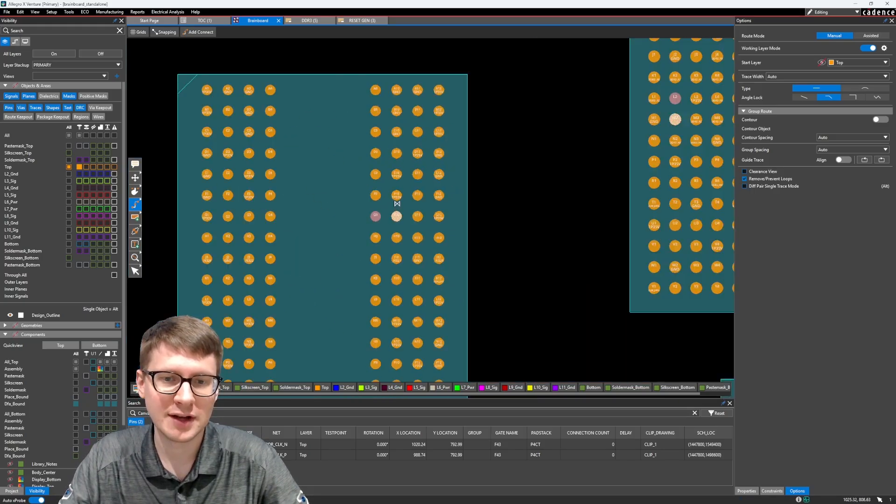
scroll(397, 204, up, 2)
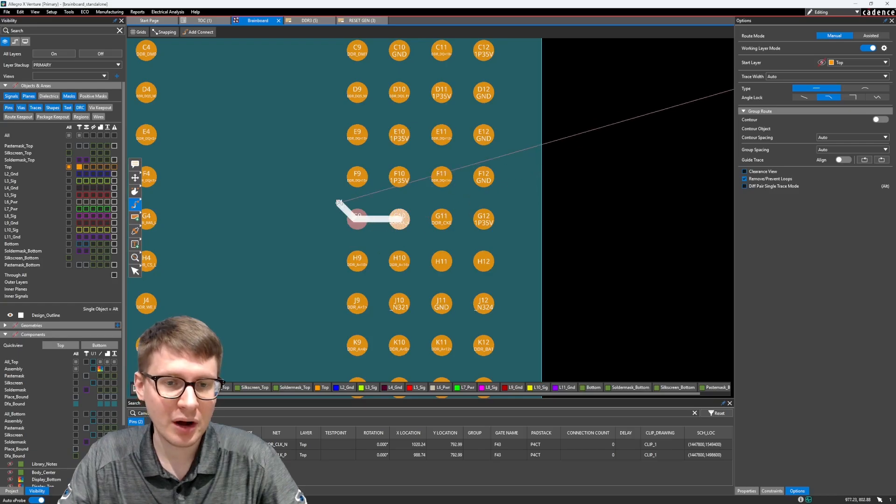
key(Escape)
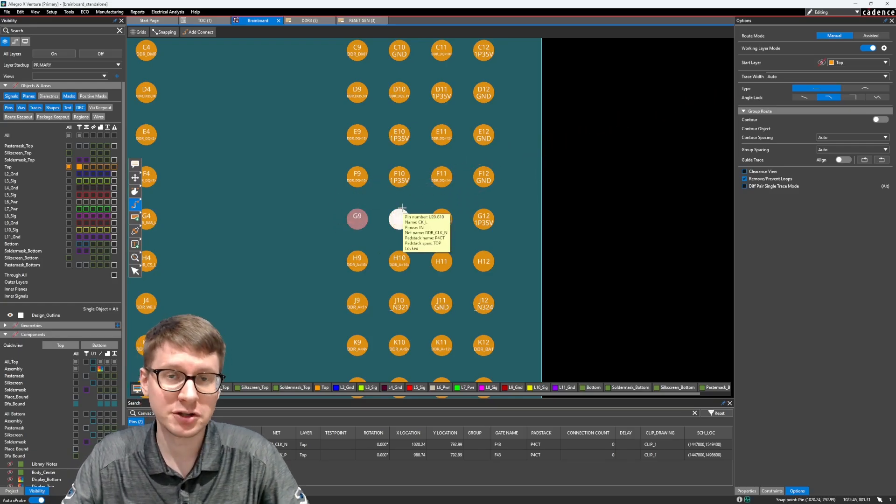
click(585, 210)
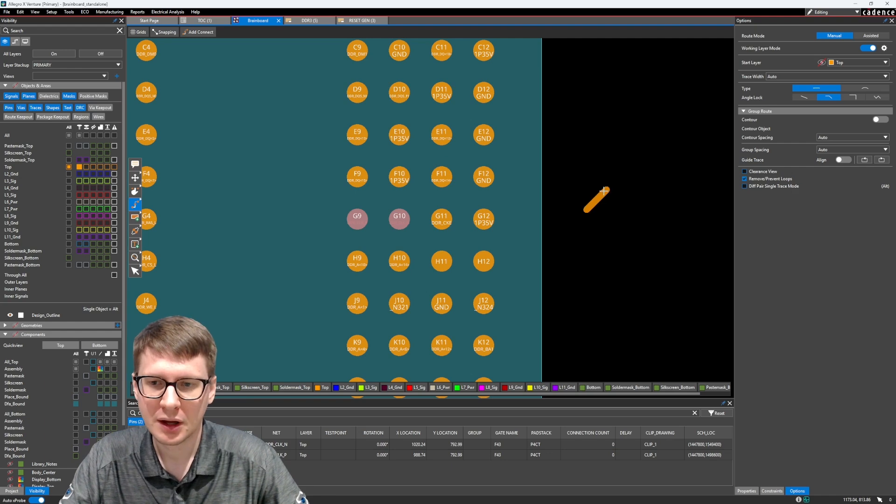
key(Escape)
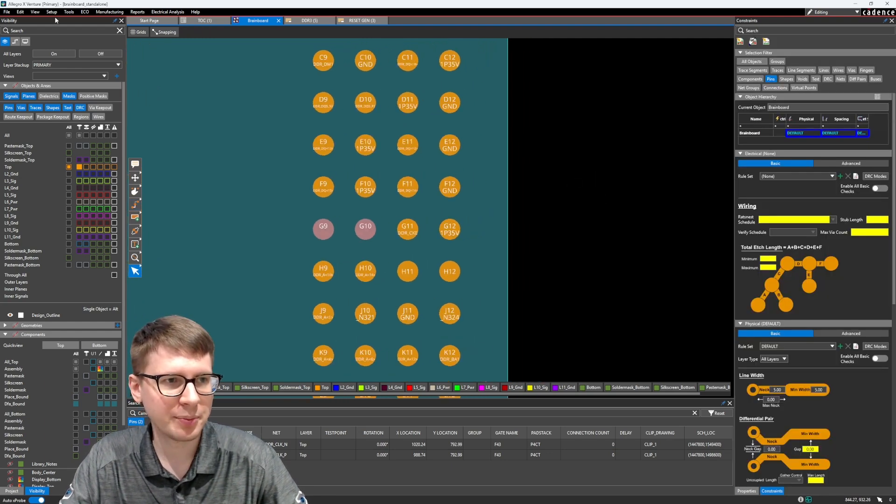
Open the automatic differential pair setup and leave only the _P_N polarity indicator enabled, with +,-, _POS_NEG and _T_C turned off.
click(52, 12)
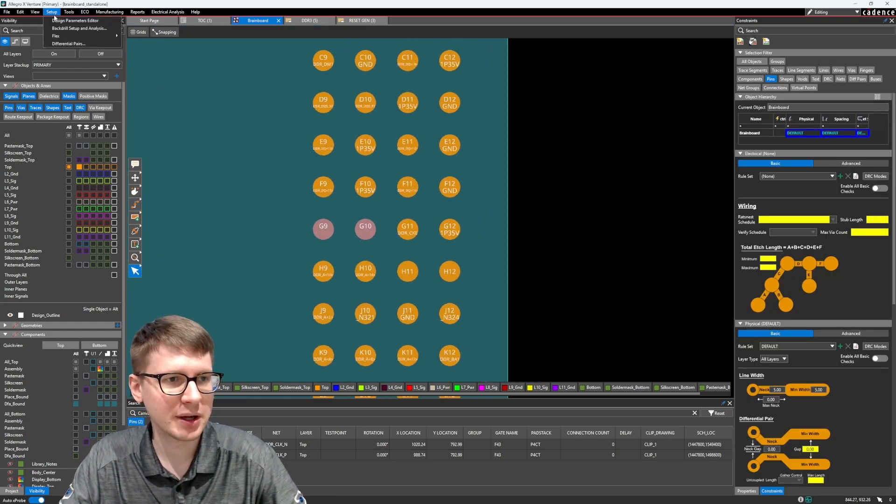
click(68, 43)
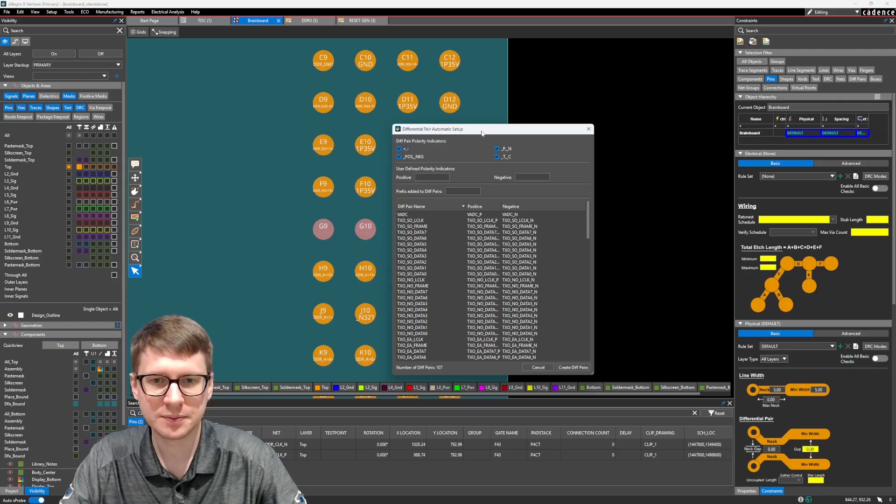
drag(482, 130, 473, 92)
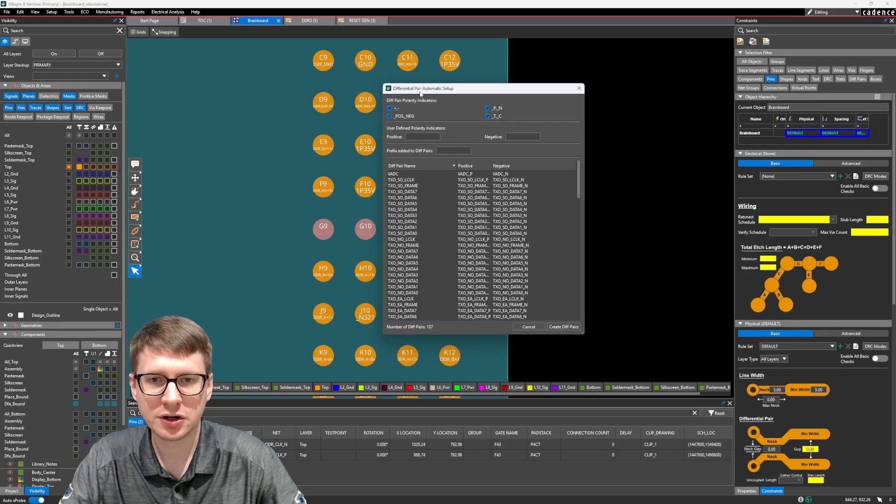
drag(440, 92, 495, 93)
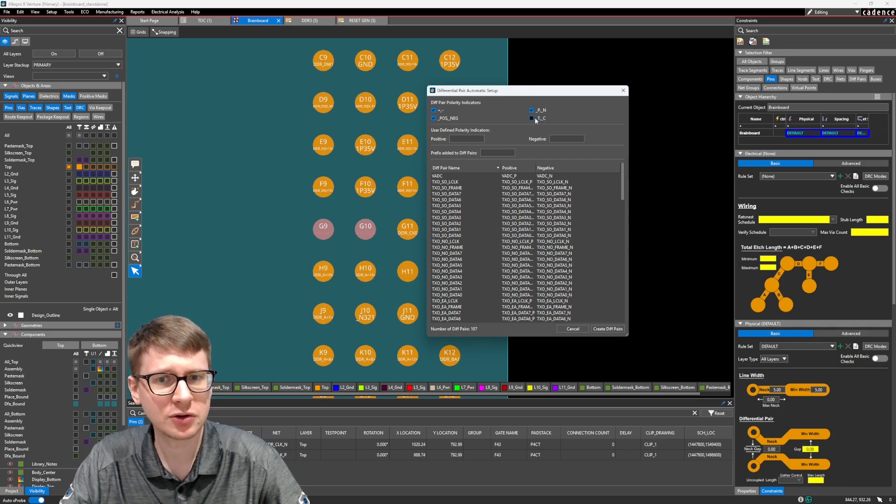
click(434, 118)
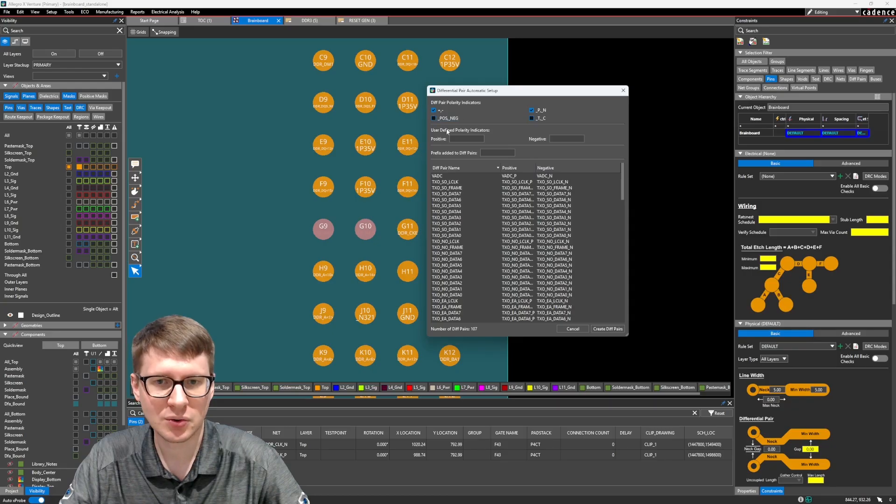
click(433, 110)
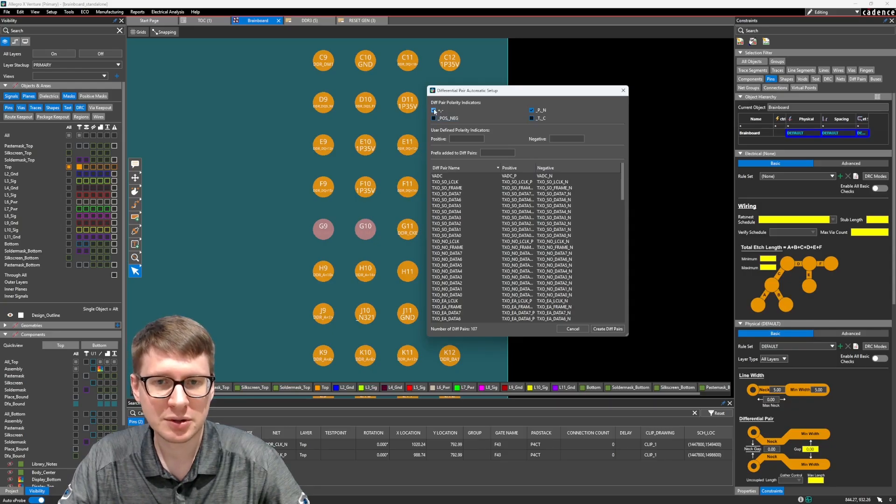
click(531, 111)
click(532, 110)
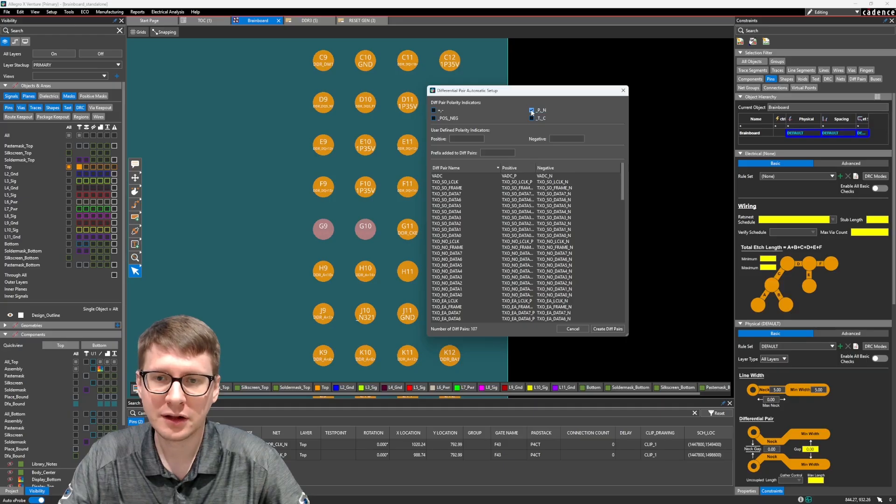
click(531, 111)
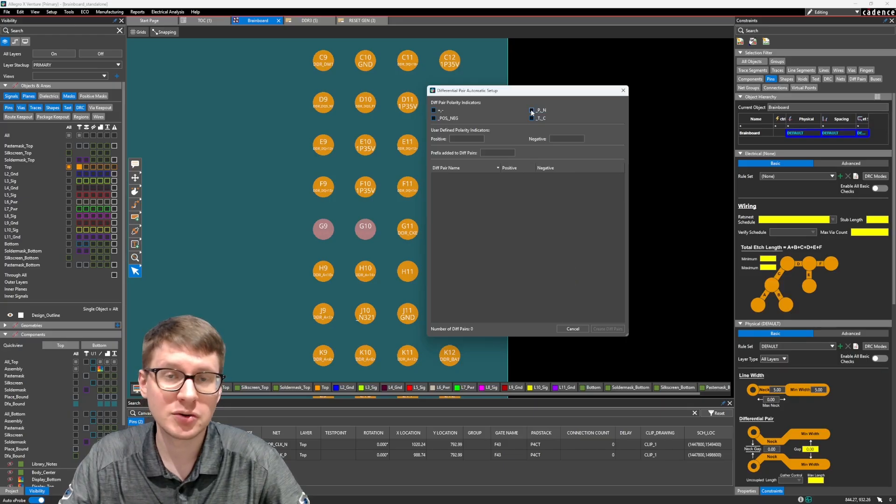
click(531, 110)
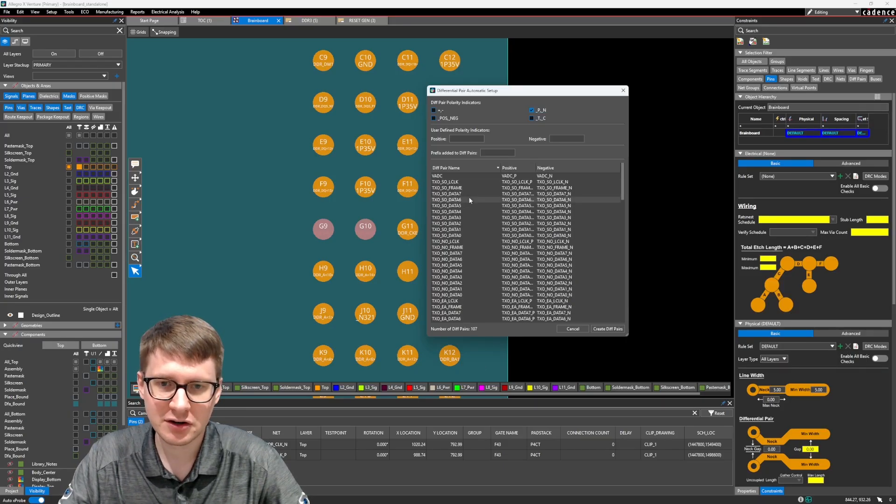
drag(622, 189, 625, 169)
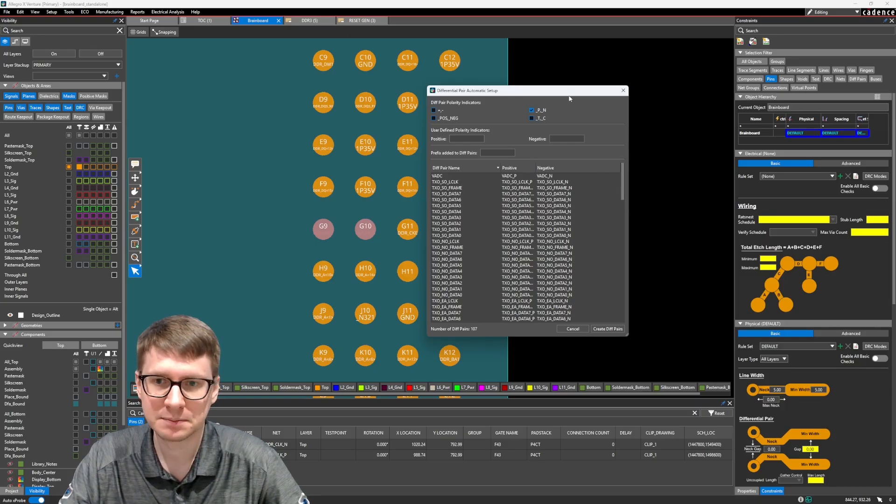
Define custom polarity indicators for the differential pairs, with _A as positive and _B as negative.
drag(569, 96, 573, 97)
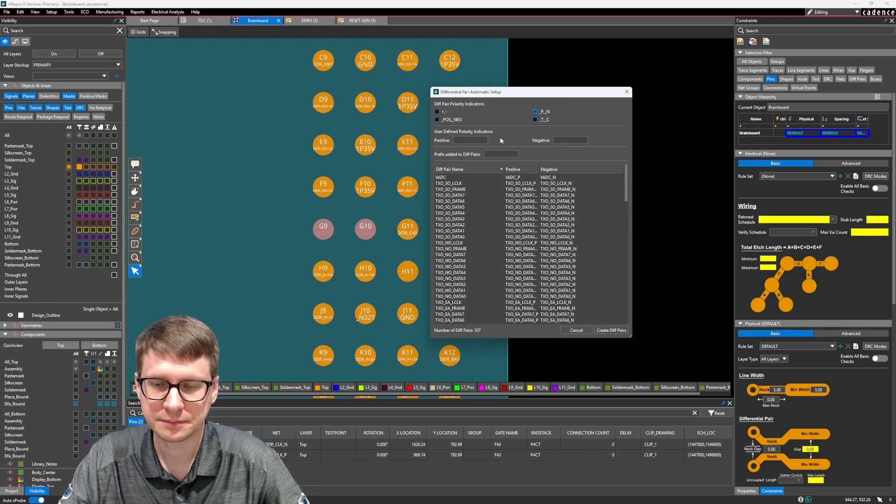
click(474, 141)
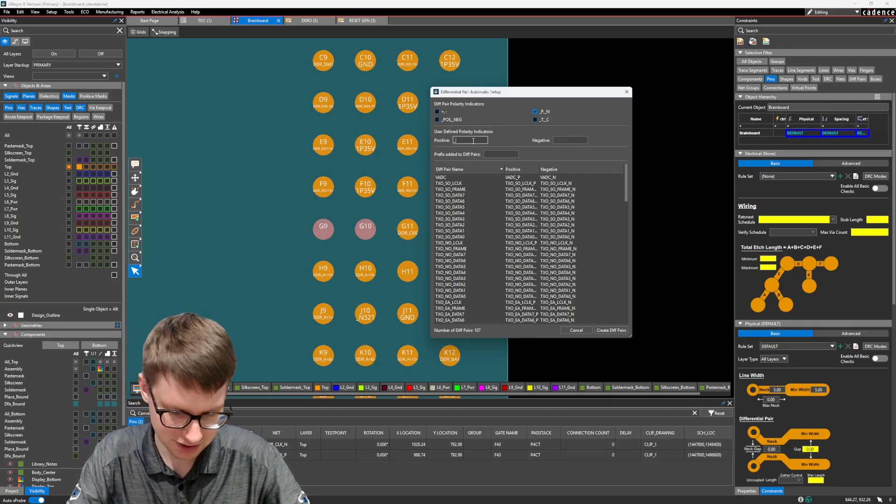
key(Tab)
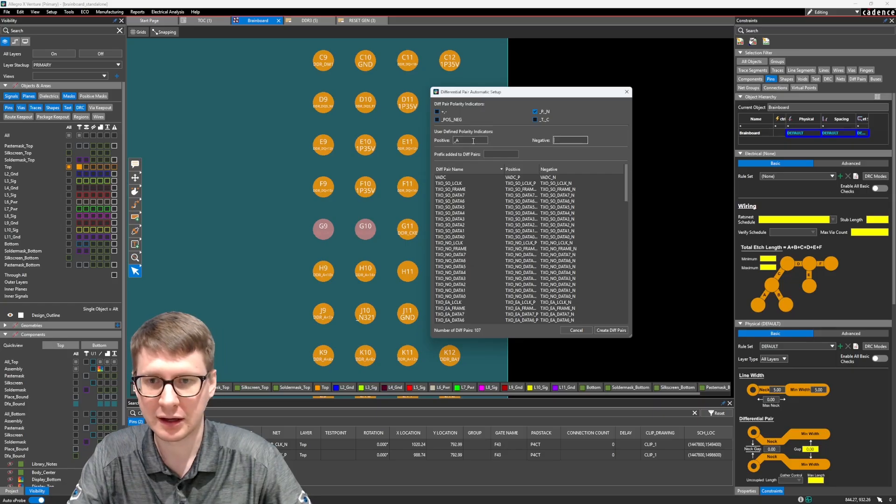
key(Return)
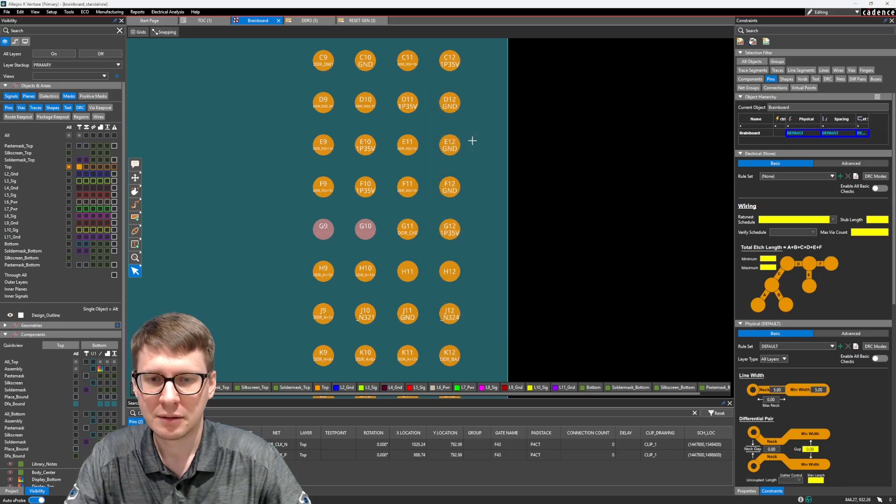
click(58, 12)
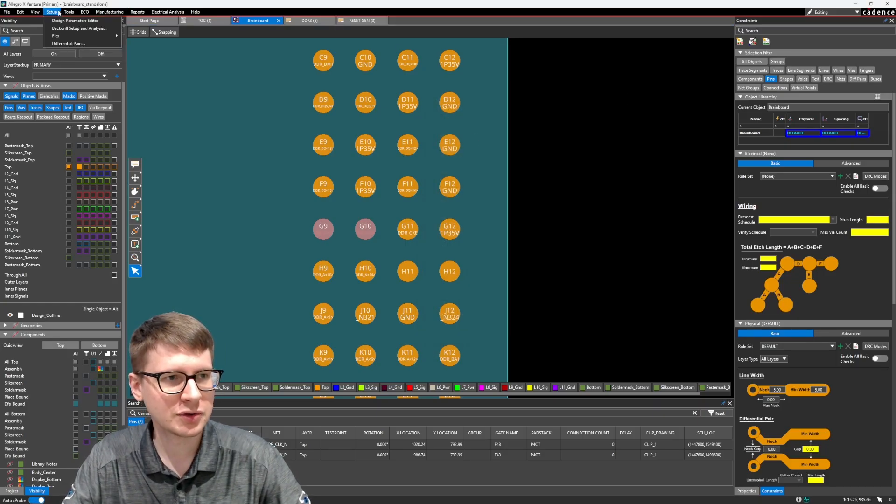
click(69, 44)
click(481, 142)
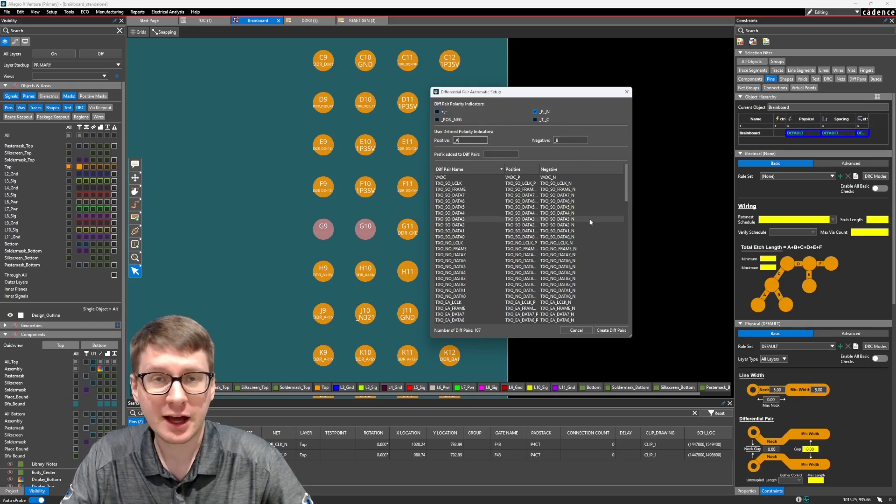
mouse_move(626, 193)
mouse_down()
mouse_move(628, 328)
mouse_move(627, 182)
mouse_up()
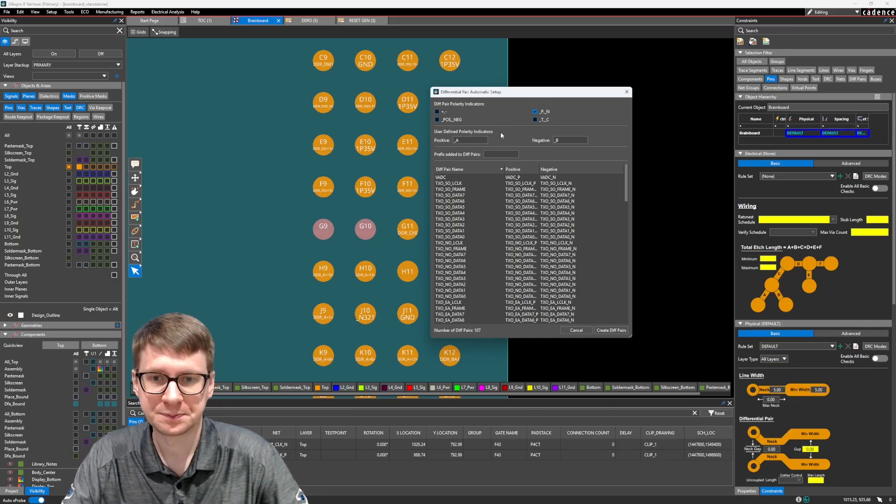
Set the differential pair prefix to DIFF_ and widen the Positive column so its net names show in full.
click(495, 154)
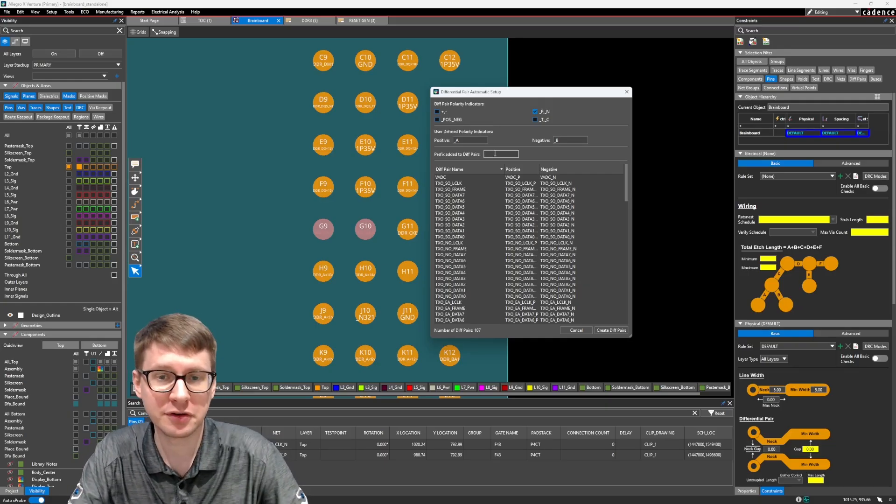
text(DIFF_)
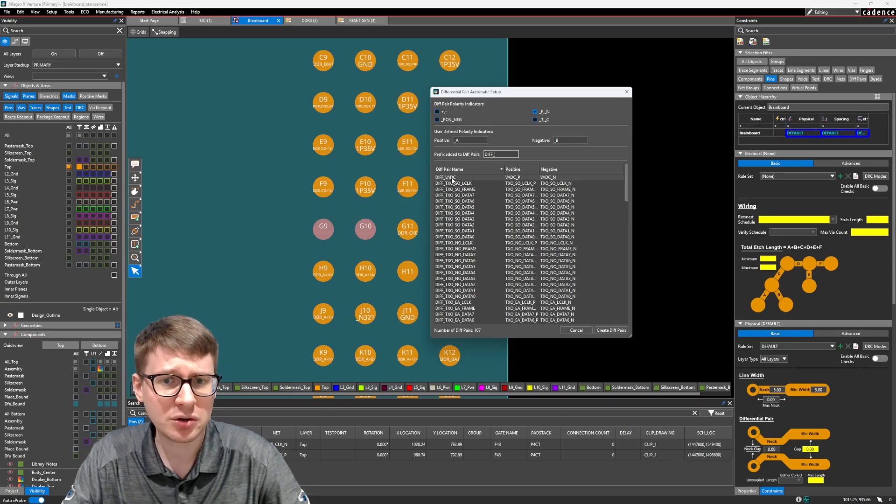
scroll(506, 182, down, 1)
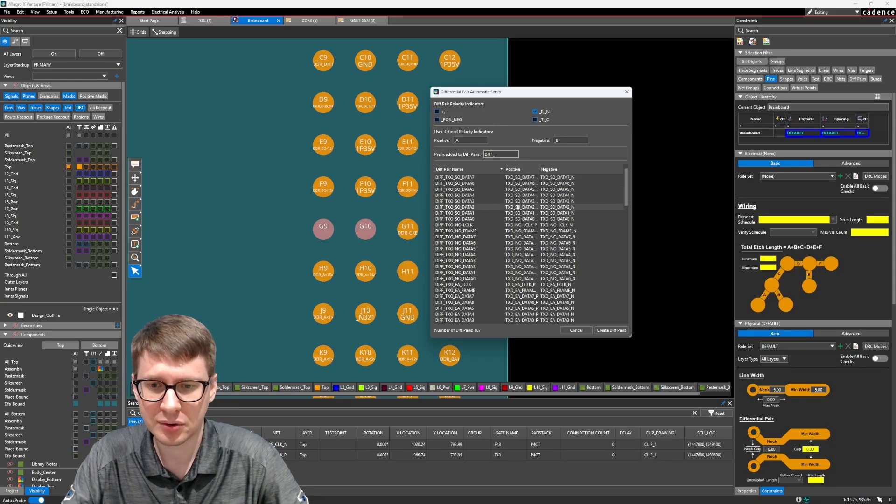
scroll(513, 184, up, 1)
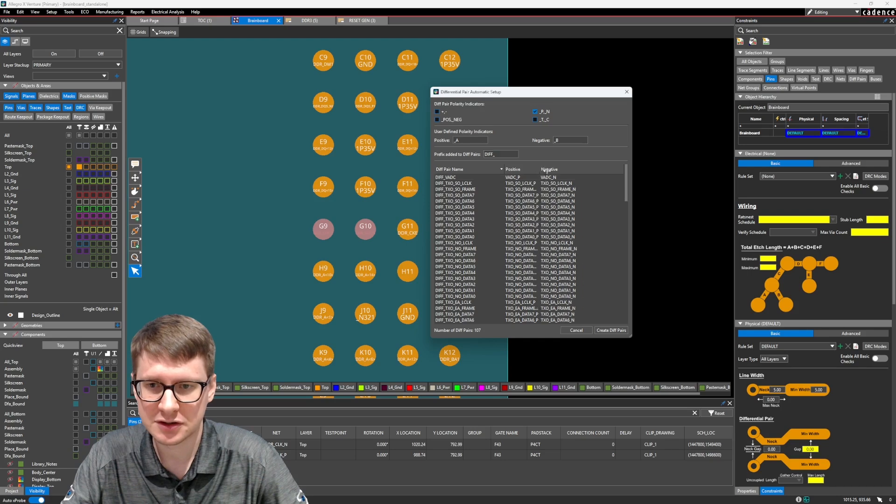
drag(538, 170, 556, 170)
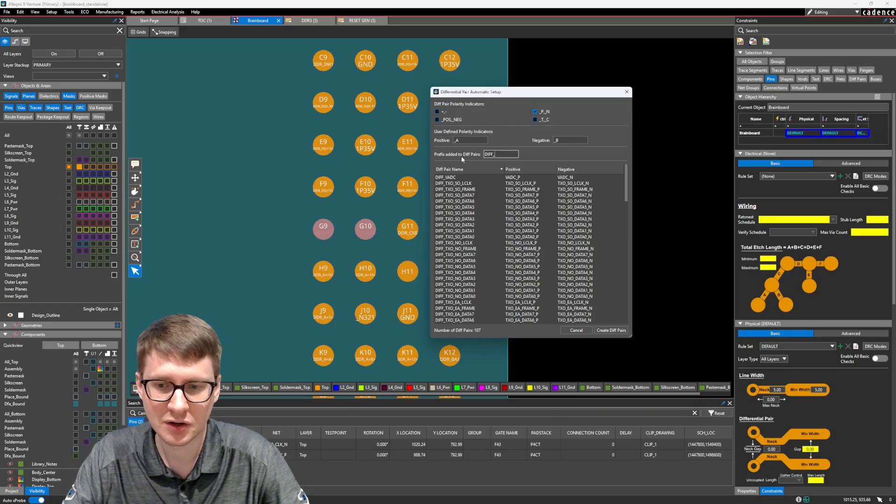
Create all the listed differential pairs, review the setup log in an enlarged window and close the log.
drag(542, 92, 543, 85)
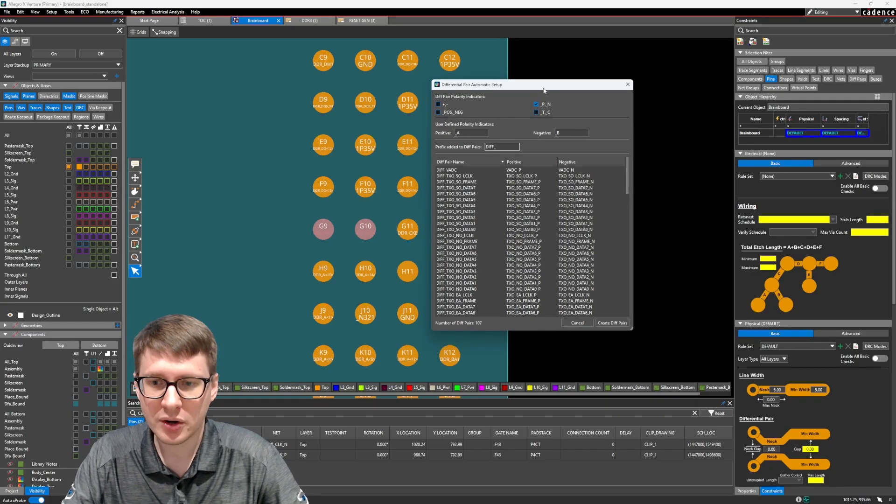
click(607, 326)
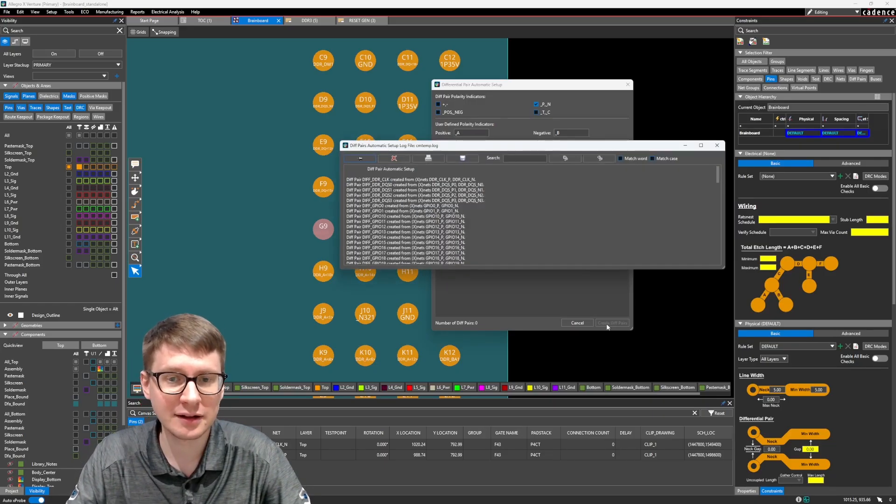
drag(546, 269, 544, 358)
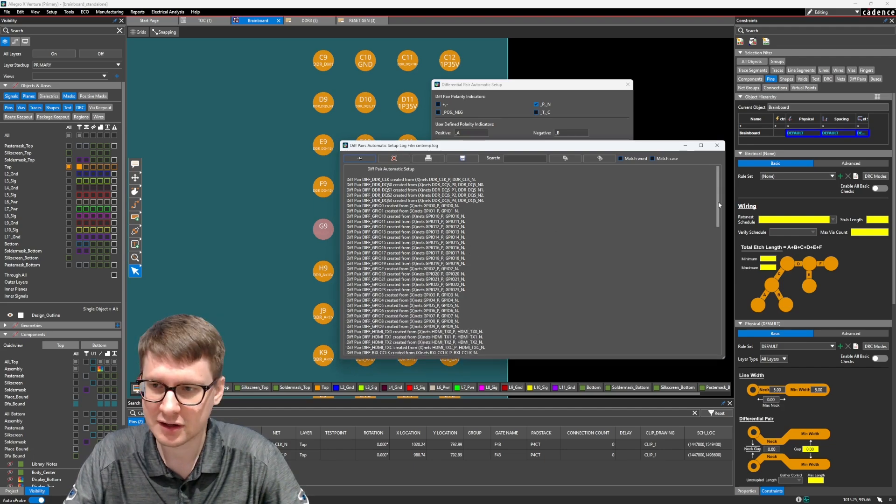
drag(717, 216, 718, 196)
click(717, 145)
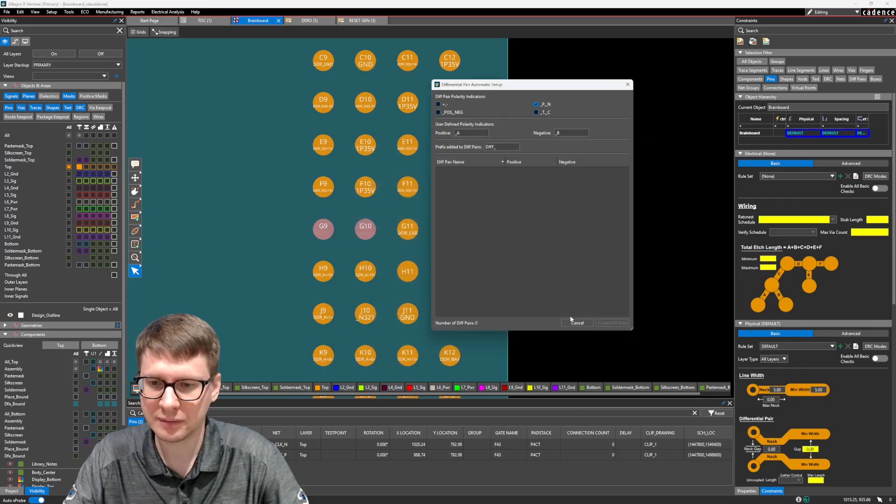
Close the automatic differential pair setup and open the Constraint Manager for the board.
click(574, 322)
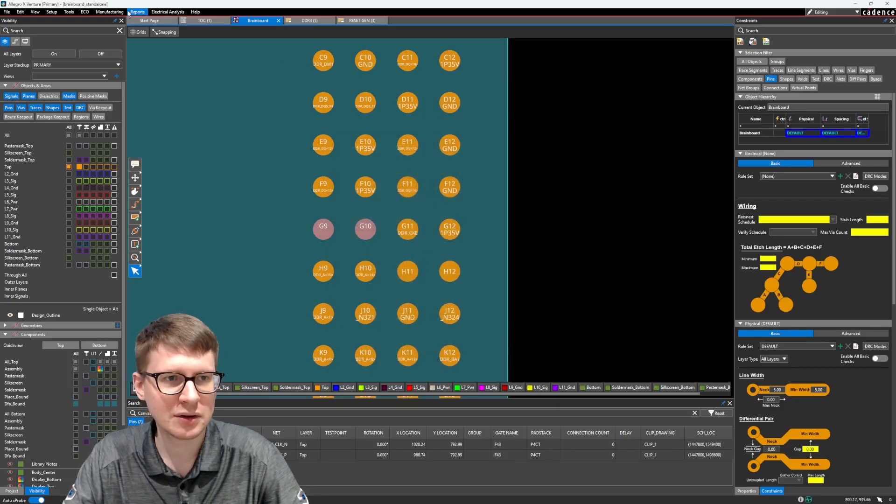
click(65, 12)
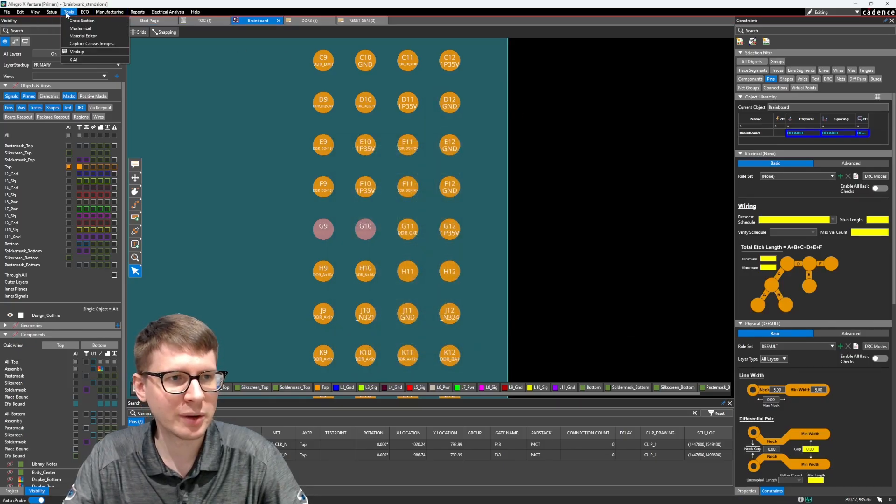
mouse_move(97, 14)
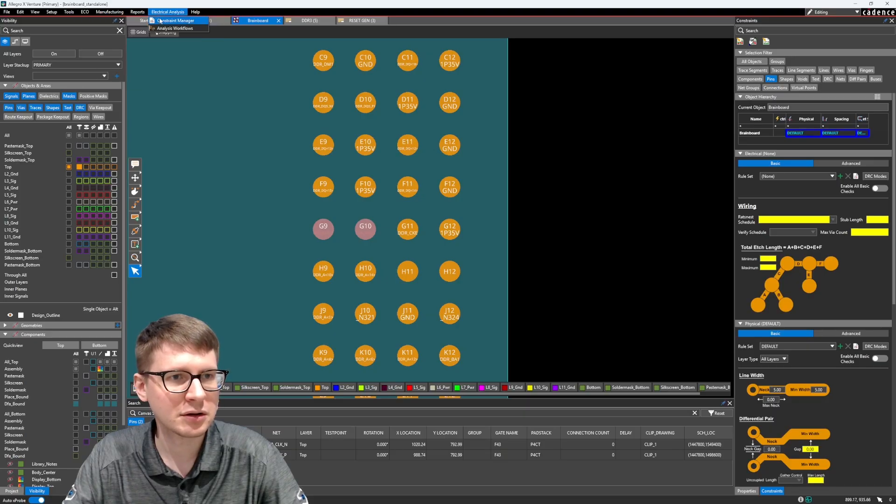
click(160, 21)
Show the physical net constraints for all layers and enlarge the constraints window over the board.
drag(200, 6, 444, 73)
click(264, 120)
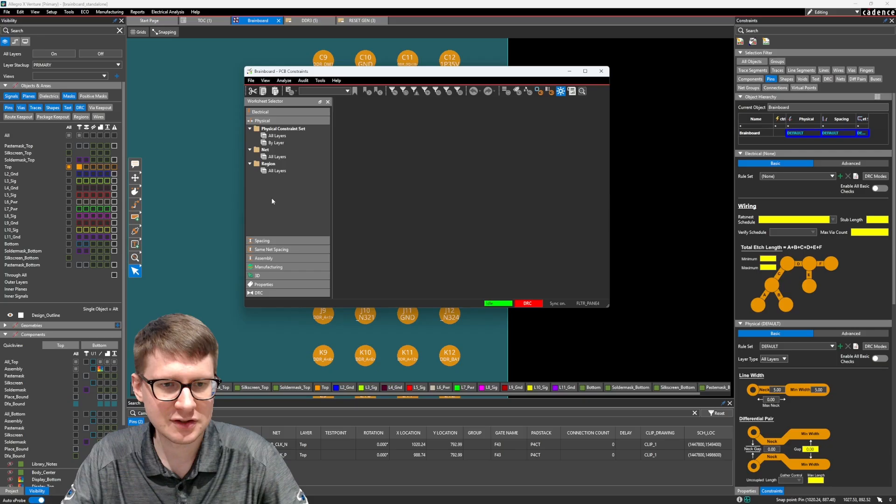
click(277, 156)
drag(609, 308, 685, 345)
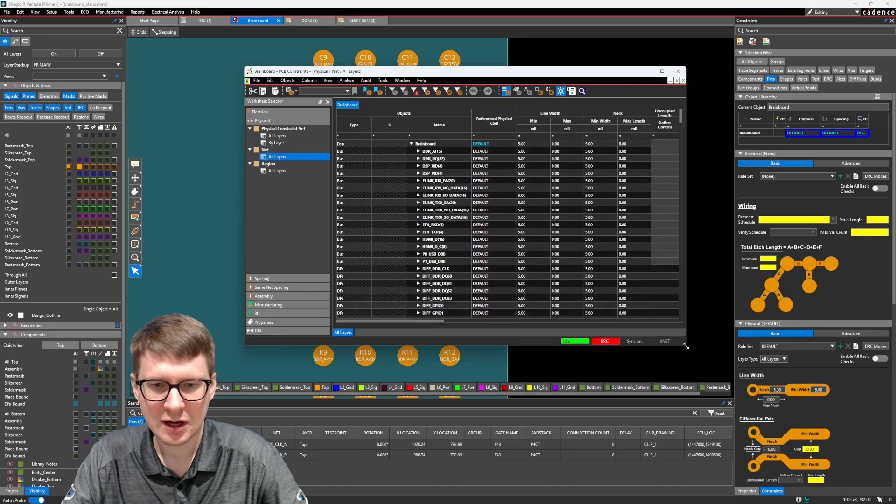
Review the listed differential pairs, expand DIFF_DDR_CLK to show its member nets, and close the constraints window.
scroll(380, 214, down, 3)
drag(349, 206, 352, 306)
click(353, 258)
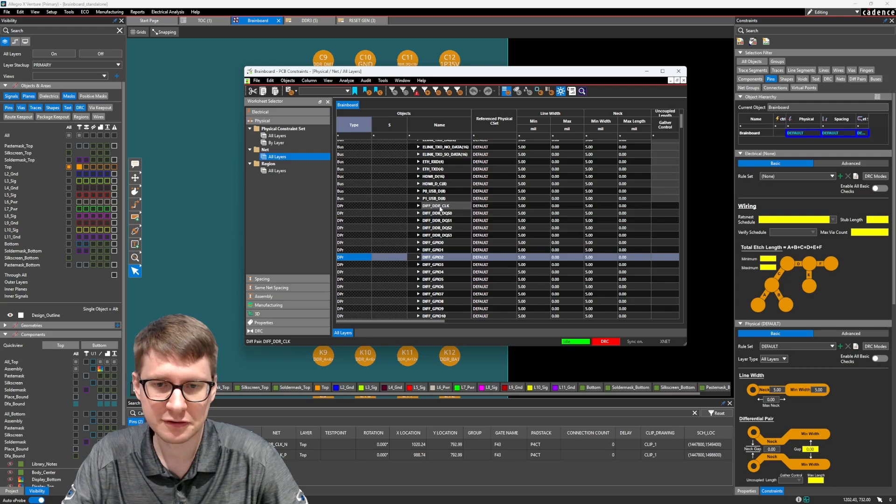
click(437, 206)
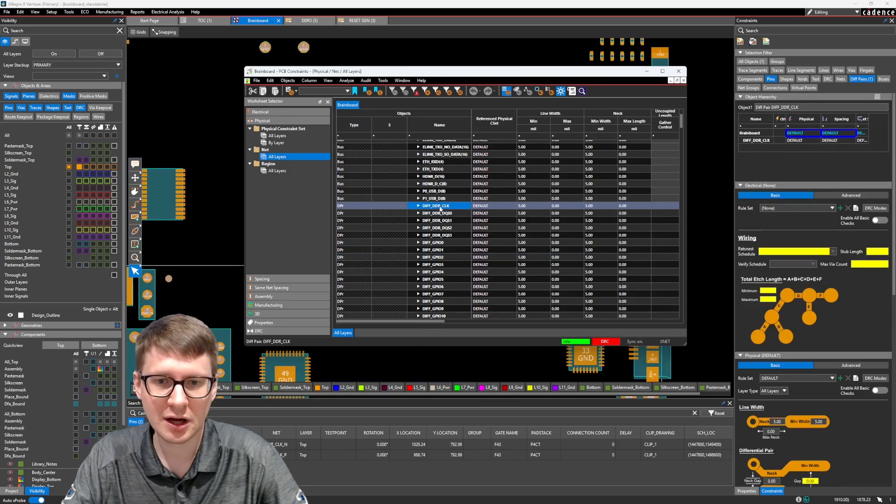
double_click(440, 208)
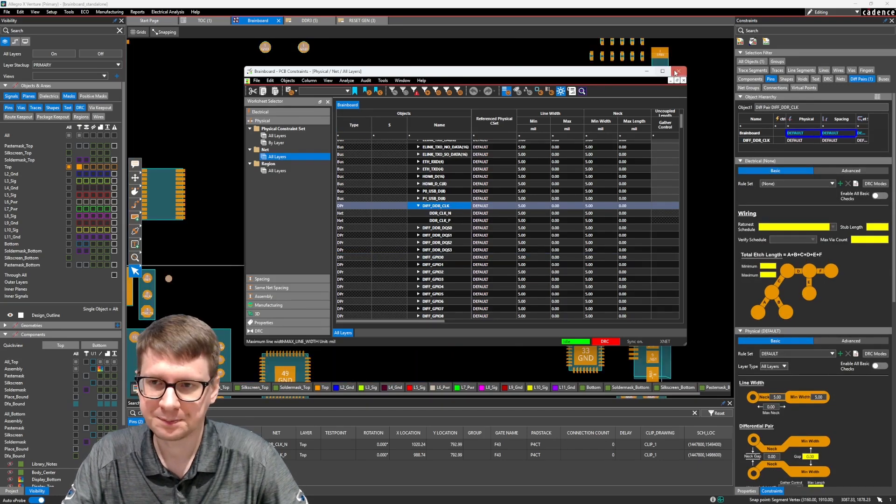
click(678, 72)
Inspect the highlighted DIFF_DDR_CLK pins G9 and G10 on the board and clear the selection.
scroll(486, 169, up, 5)
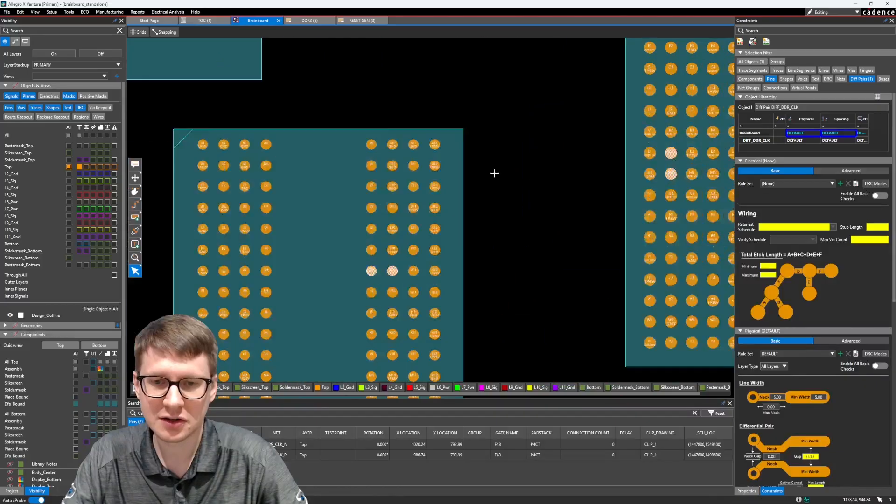
scroll(436, 190, up, 4)
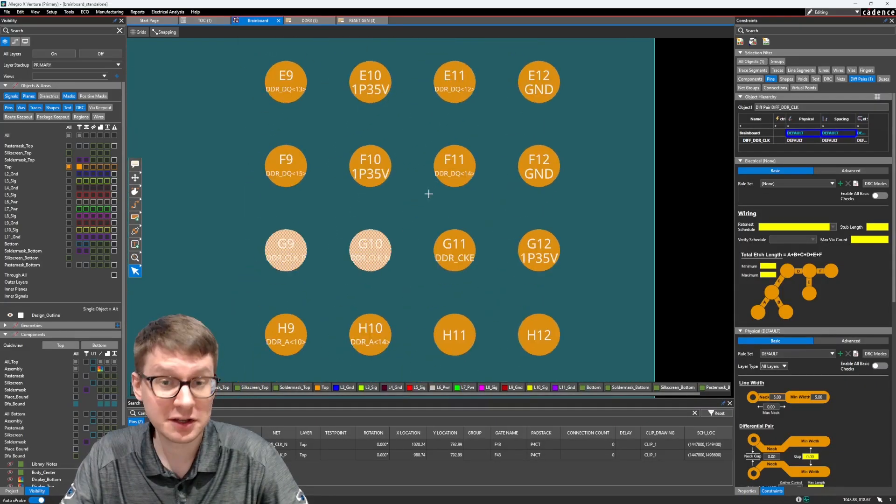
click(414, 207)
Try to route the DIFF_DDR_CLK pair on the Top layer from pins G9 and G10 toward its matching pins on the neighbouring component.
scroll(414, 208, down, 2)
key(F3)
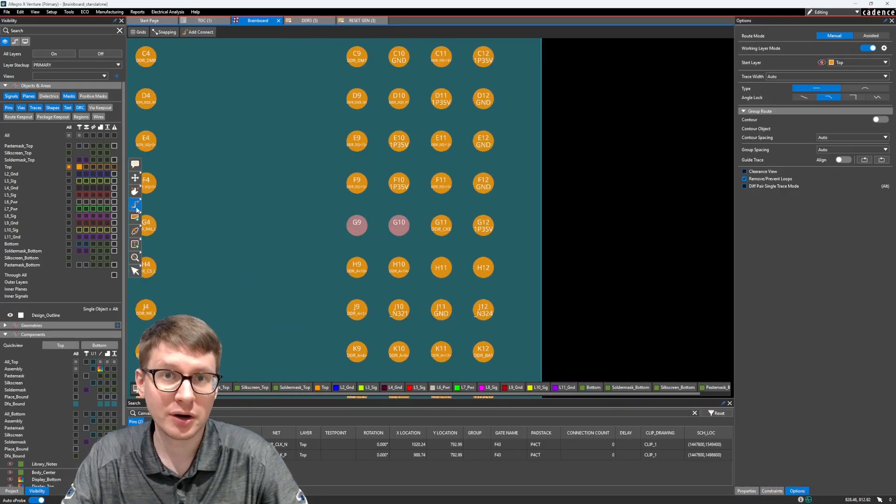
click(362, 224)
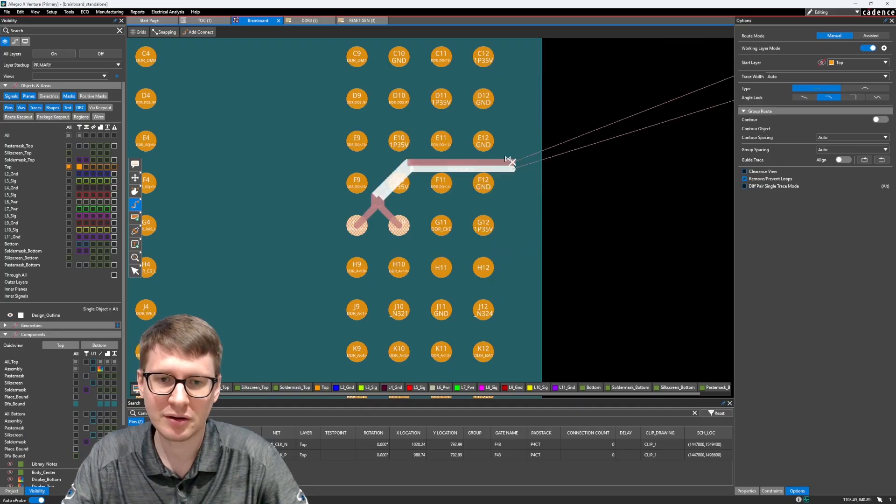
scroll(556, 136, down, 2)
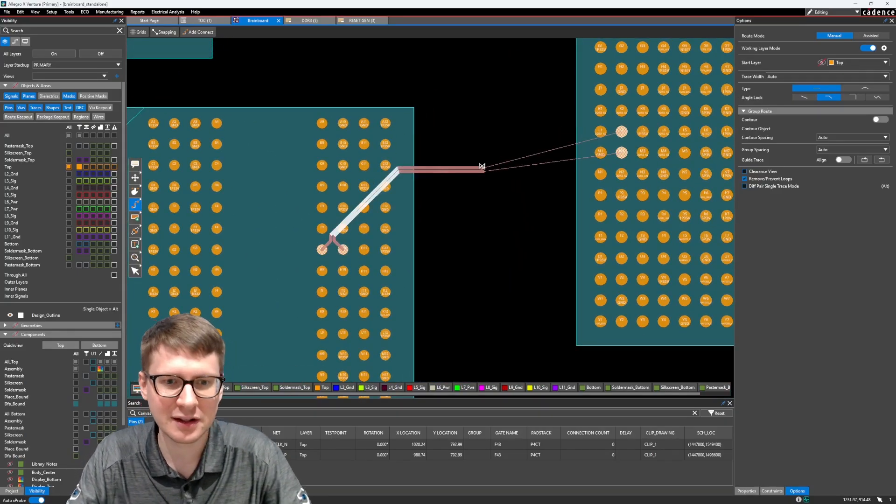
click(621, 131)
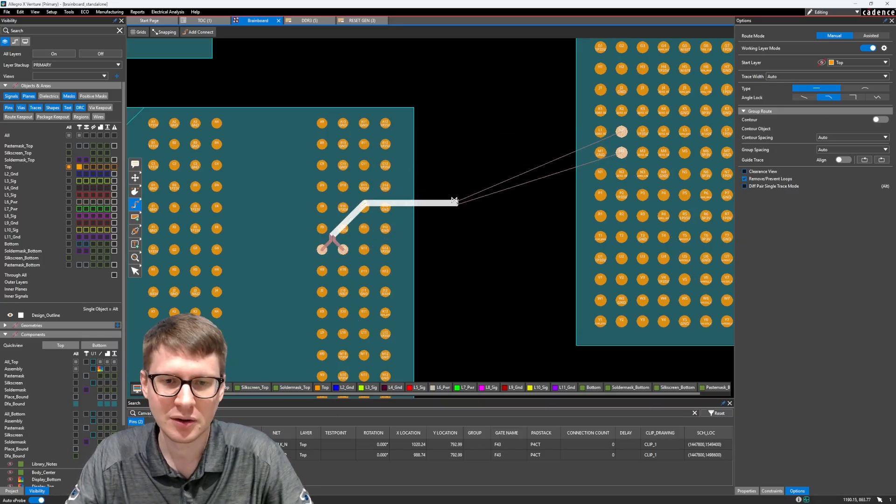
key(Escape)
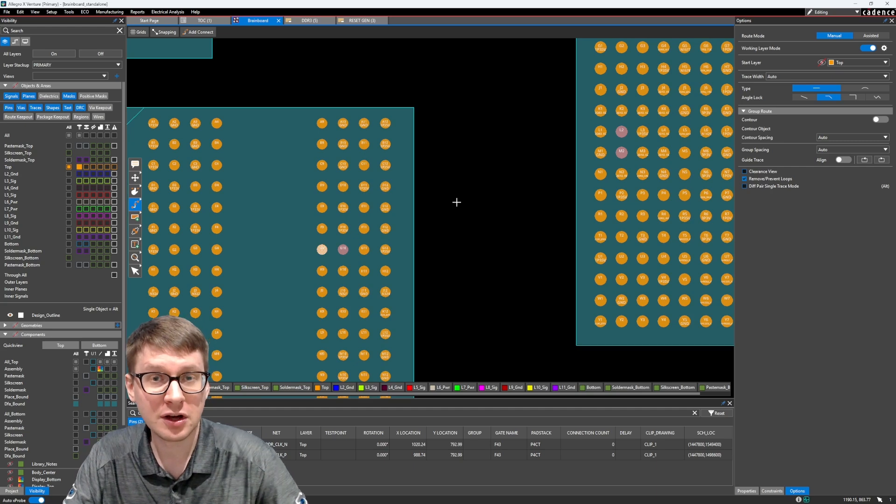